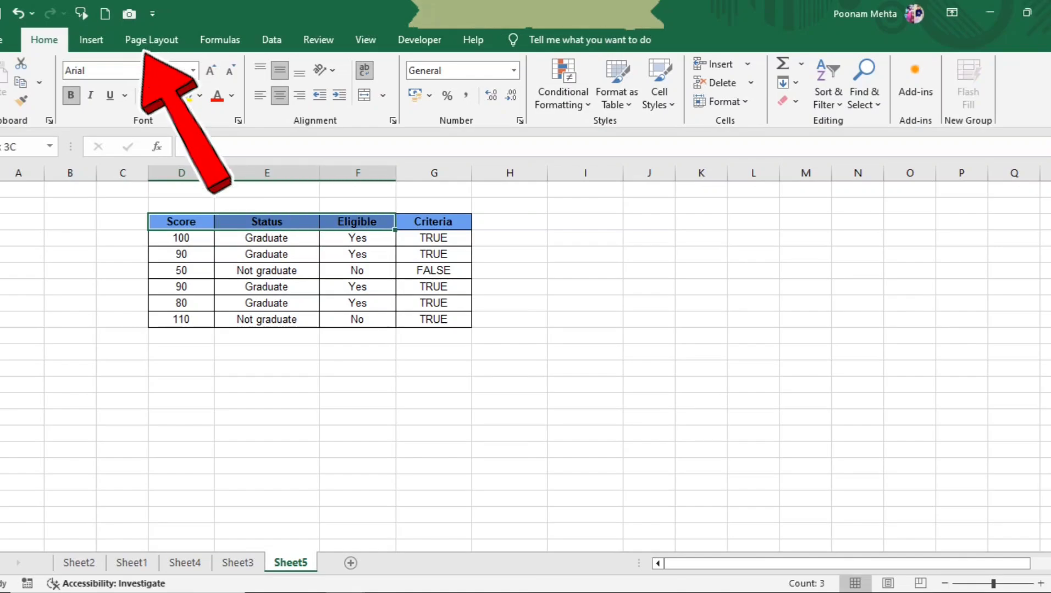
key(shift+Down)
key(shift+Down)
key(shift+Down)
key(shift+Down)
key(shift+Down)
key(shift+Down)
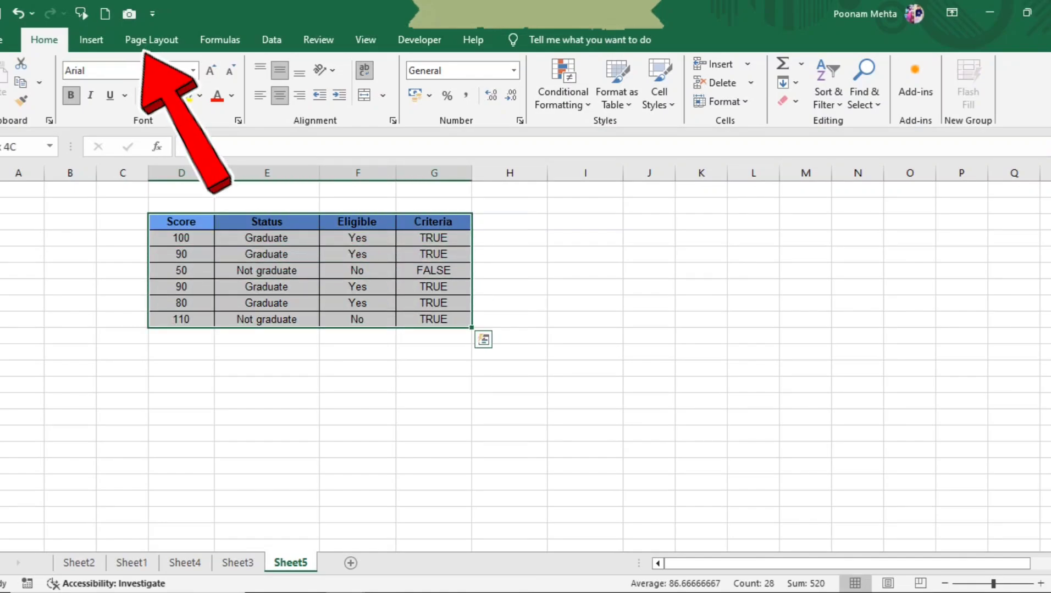
click(585, 304)
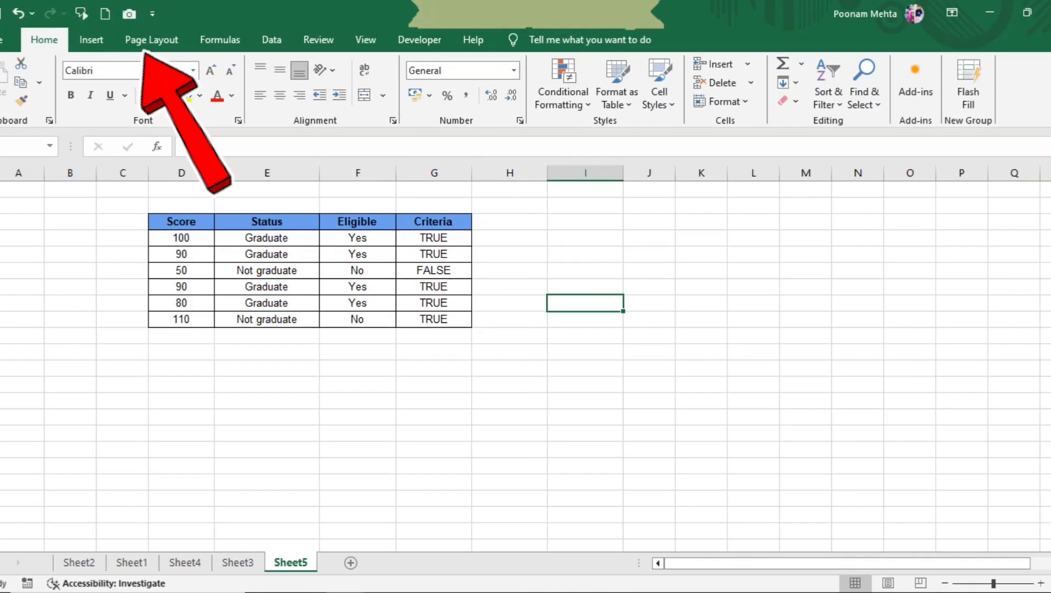
click(181, 222)
key(shift+Right)
key(shift+Right)
key(shift+Right)
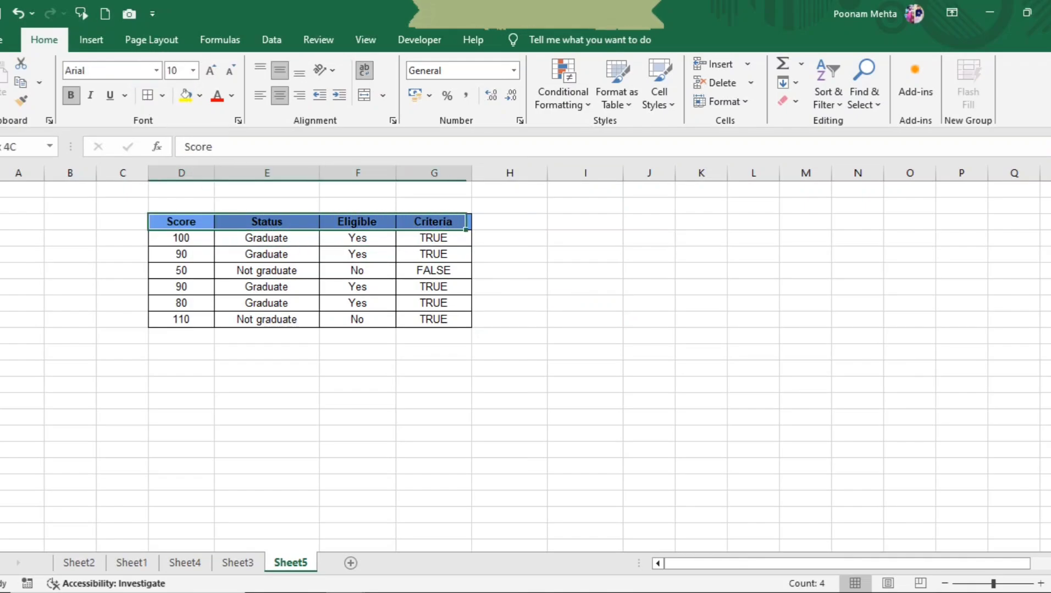
key(shift+Down)
key(shift+Down)
key(shift+Down)
key(shift+Down)
key(shift+Down)
key(shift+Down)
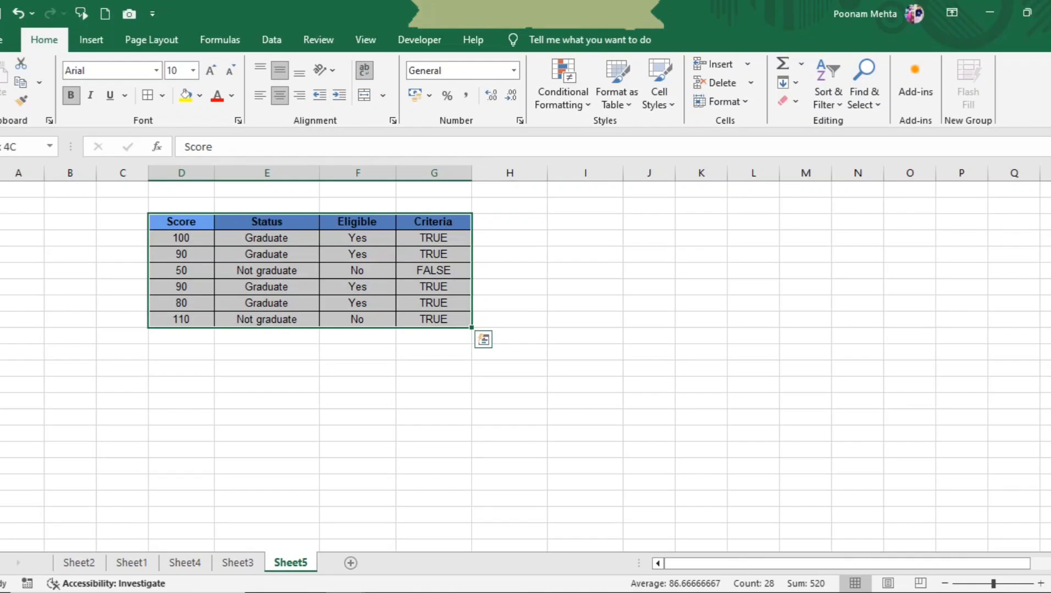
Step: Capture the score table D3:G9 with the Camera tool and place the linked picture beside it over columns J to O
click(181, 255)
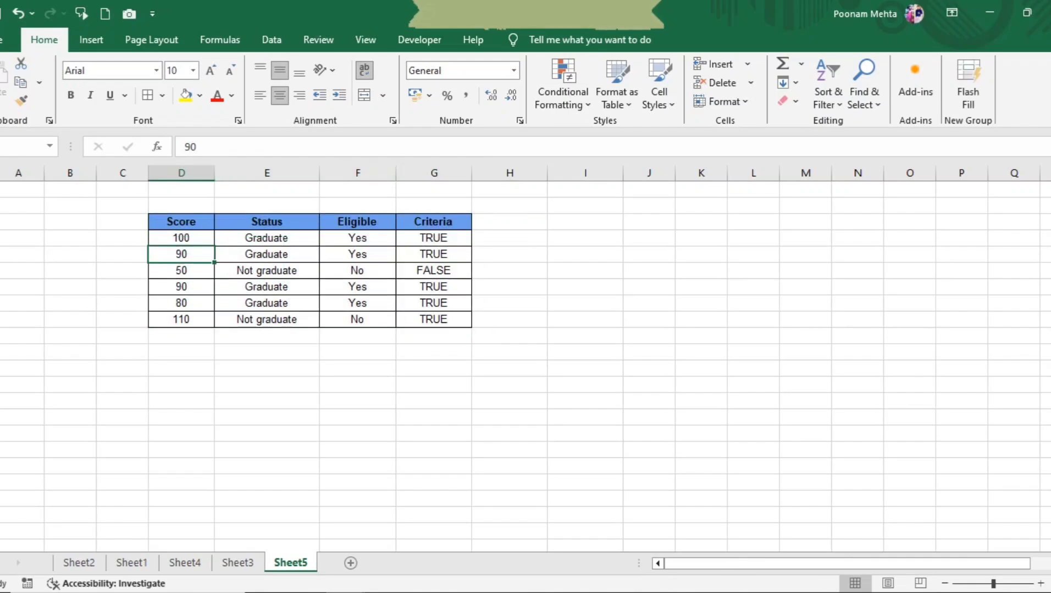
key(ctrl+a)
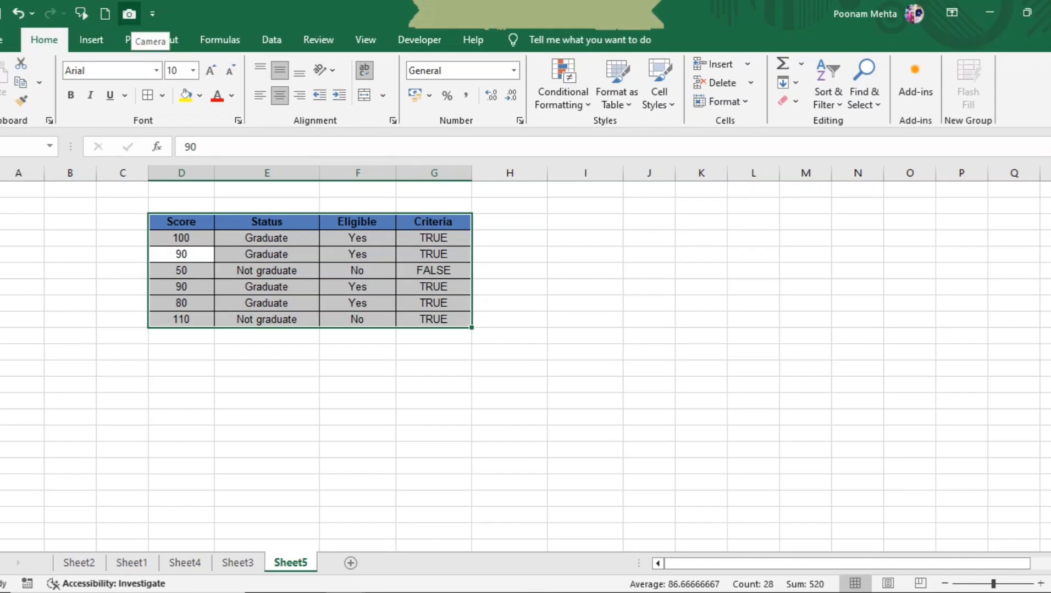
click(130, 15)
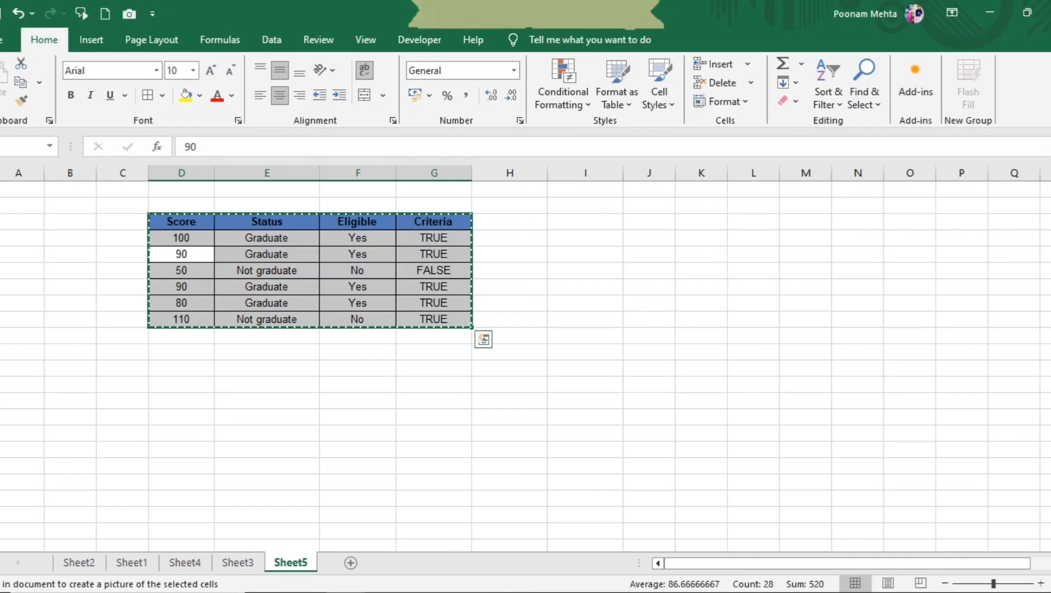
click(615, 277)
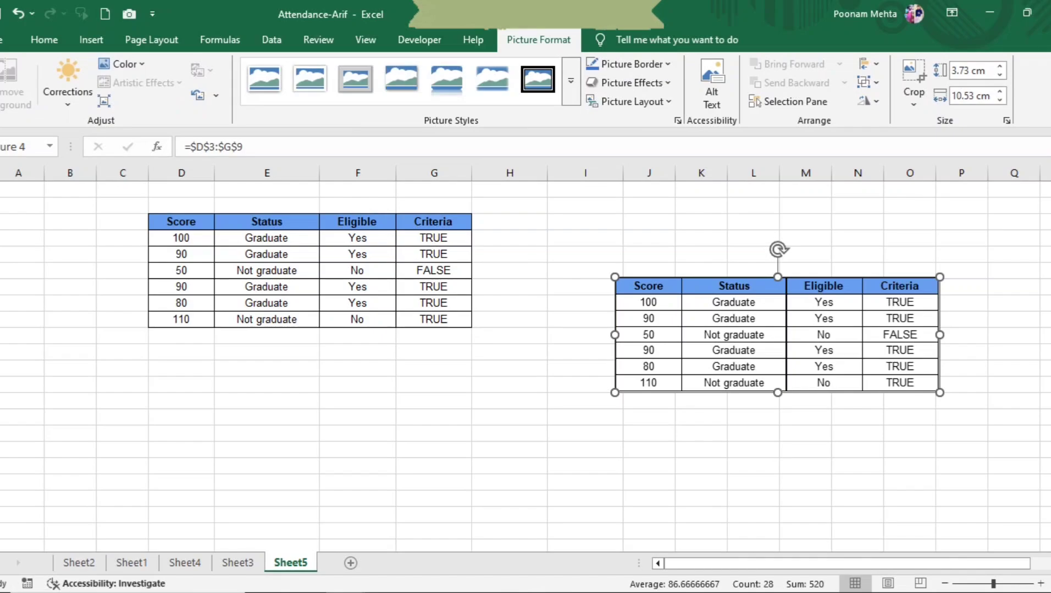
drag(769, 330, 747, 324)
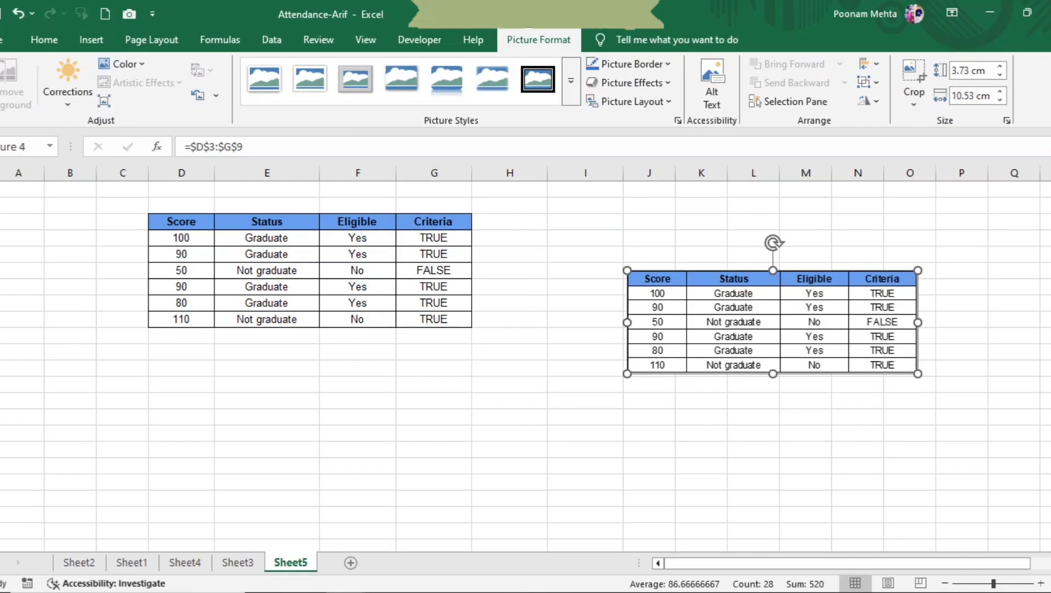
Step: Delete the camera picture of the score table from the sheet
click(701, 238)
click(769, 322)
key(Delete)
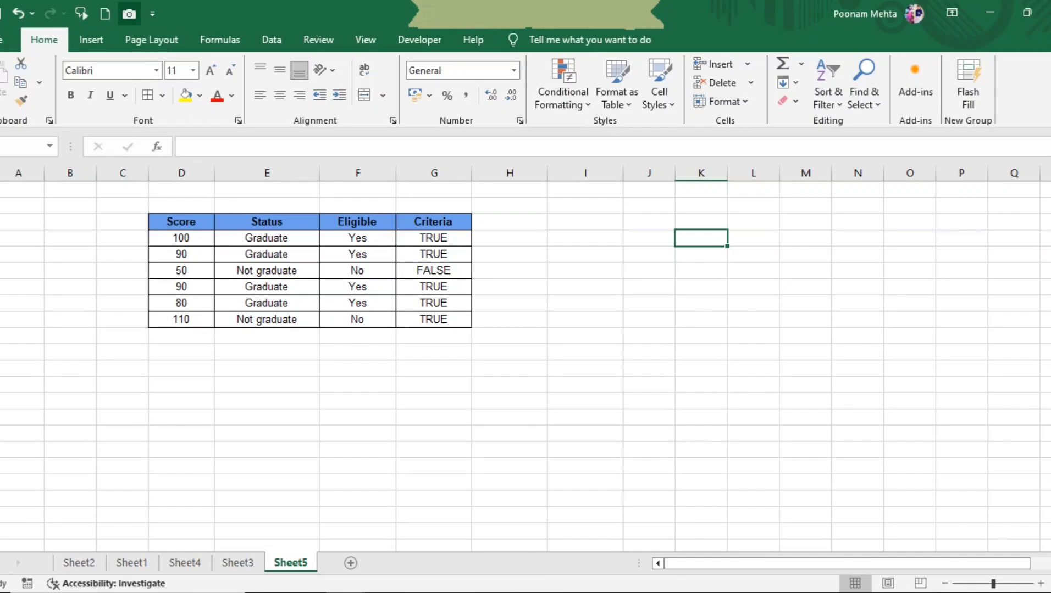
Step: Open the Quick Access Toolbar customization in Excel Options and list All Commands
click(192, 222)
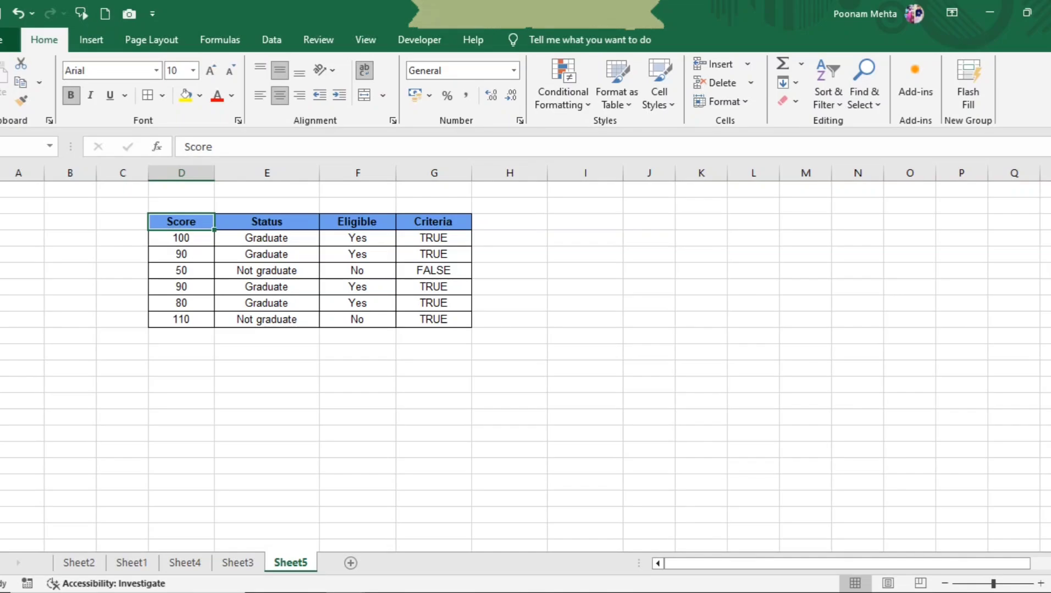
click(10, 39)
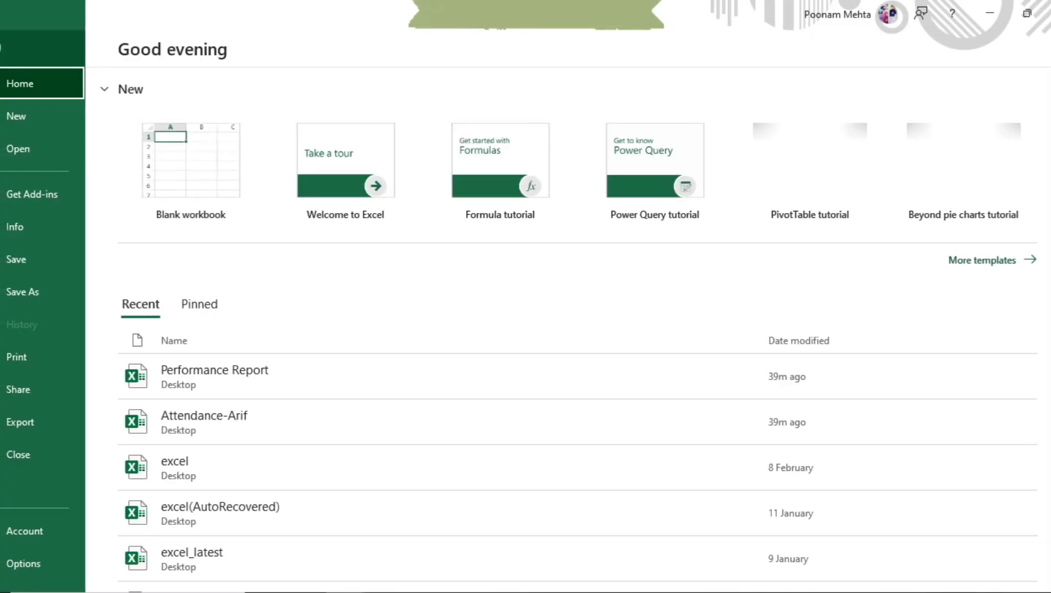
click(23, 564)
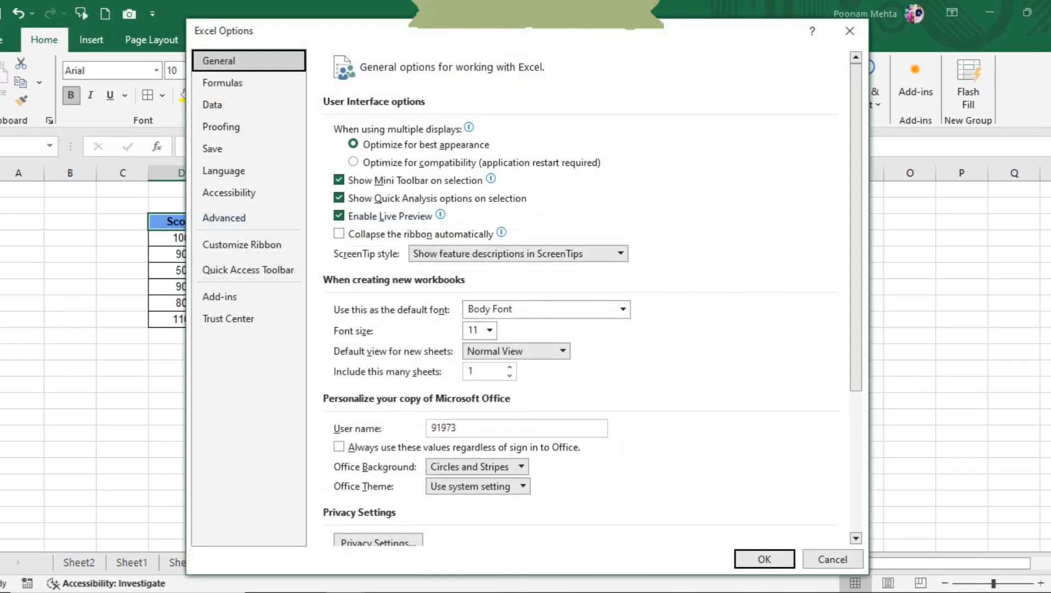
click(248, 270)
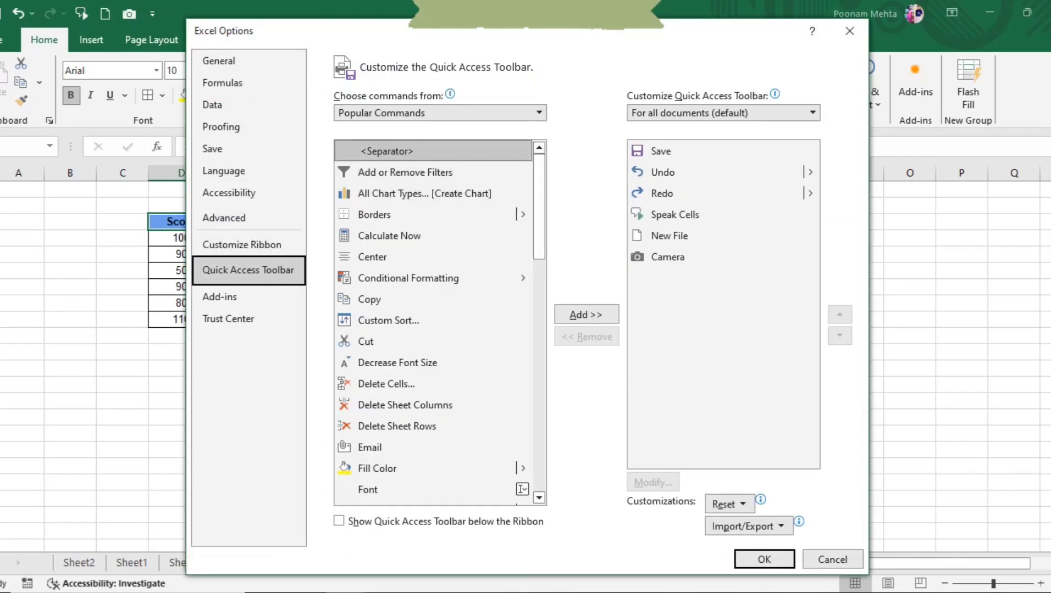
click(539, 113)
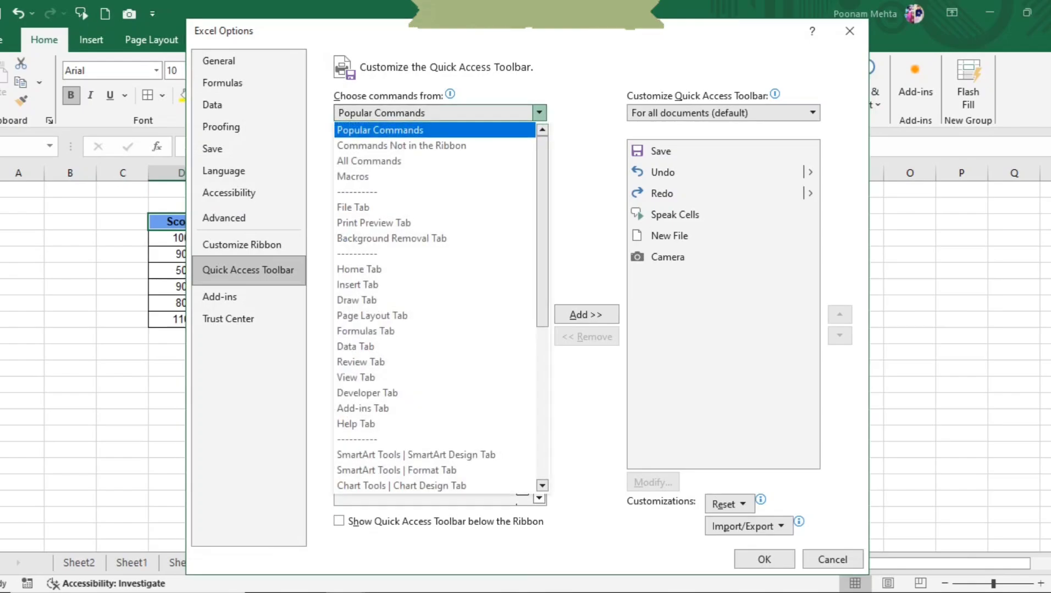
click(369, 161)
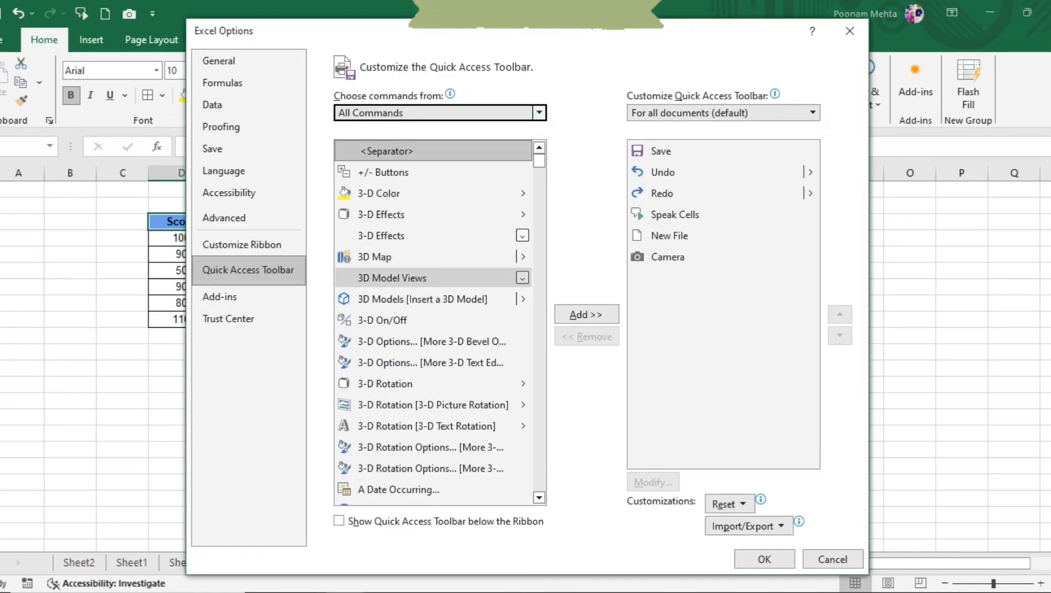
Step: Add the Camera command to the Quick Access Toolbar and accept the options
scroll(435, 278, down, 8)
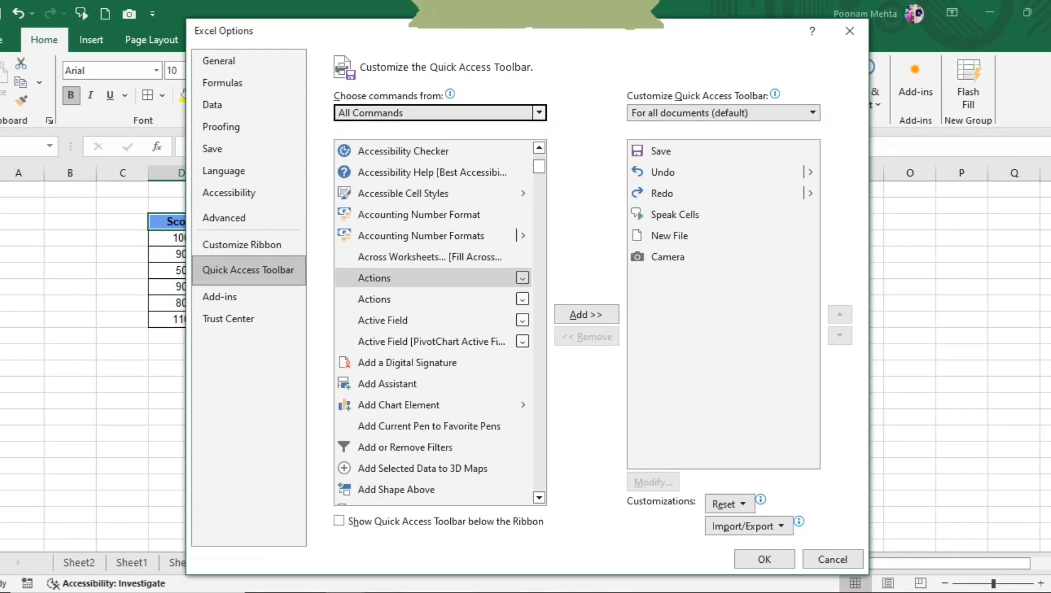
scroll(434, 278, down, 12)
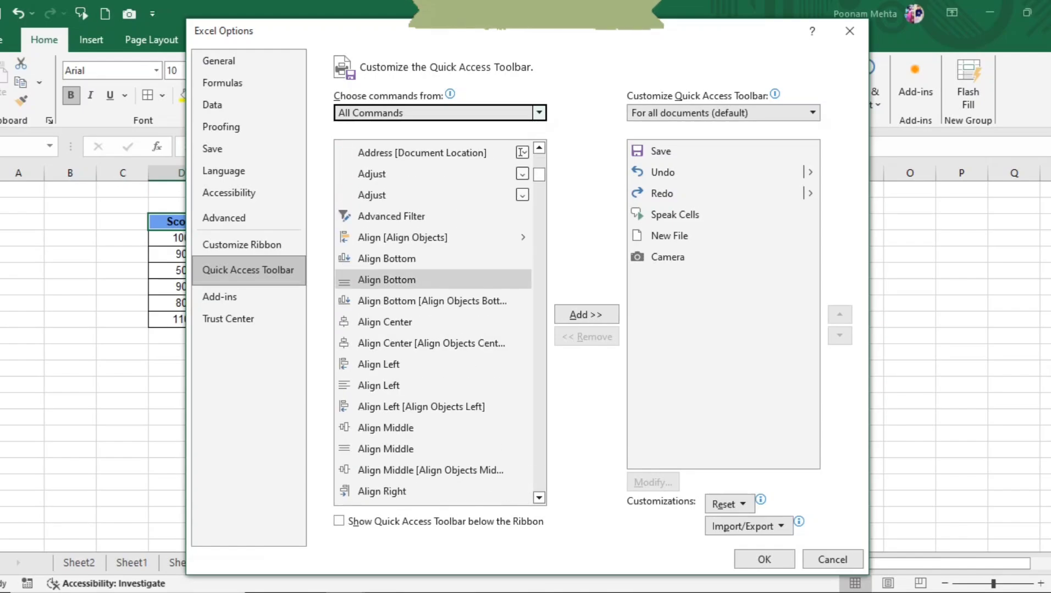
scroll(435, 278, down, 16)
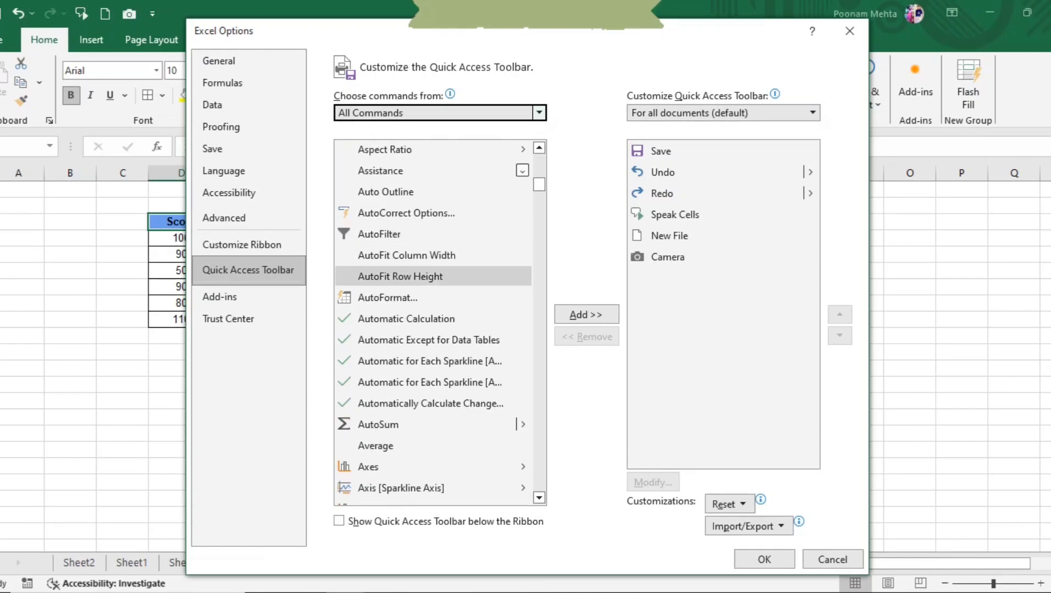
scroll(434, 279, down, 16)
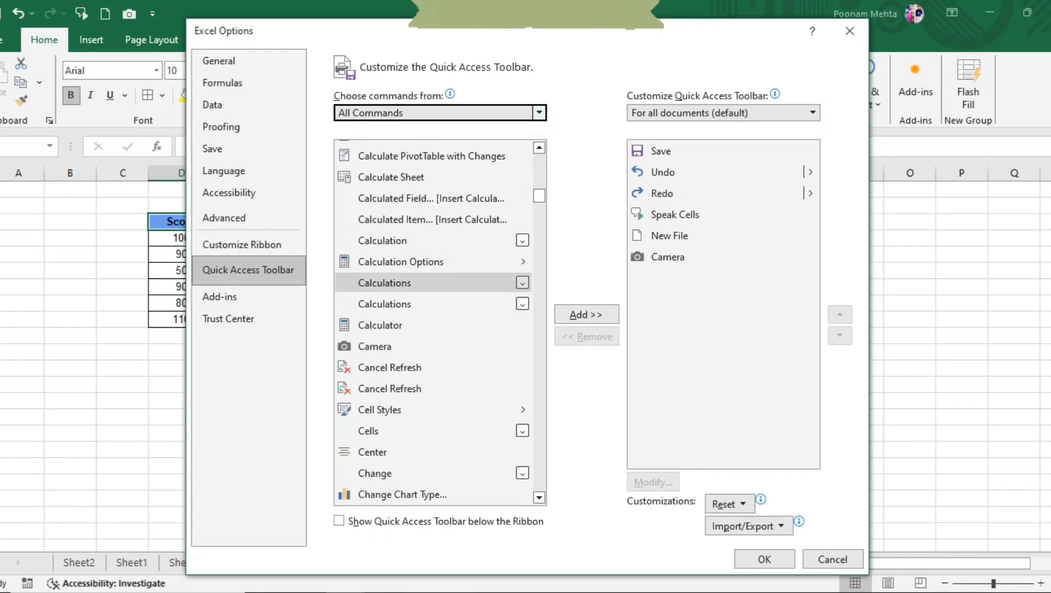
scroll(434, 277, up, 2)
scroll(434, 279, down, 1)
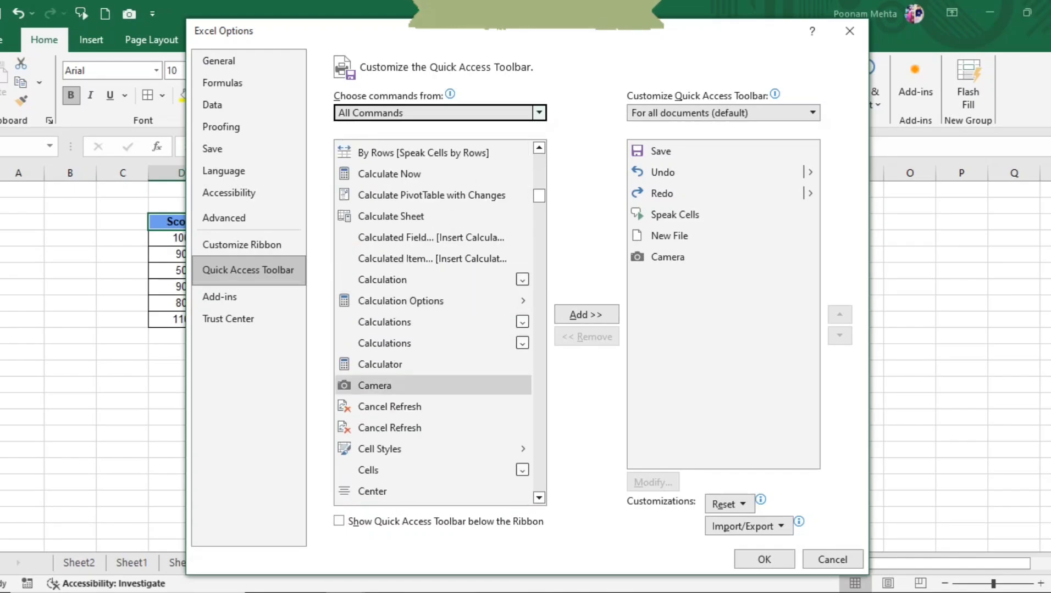
click(434, 385)
click(586, 314)
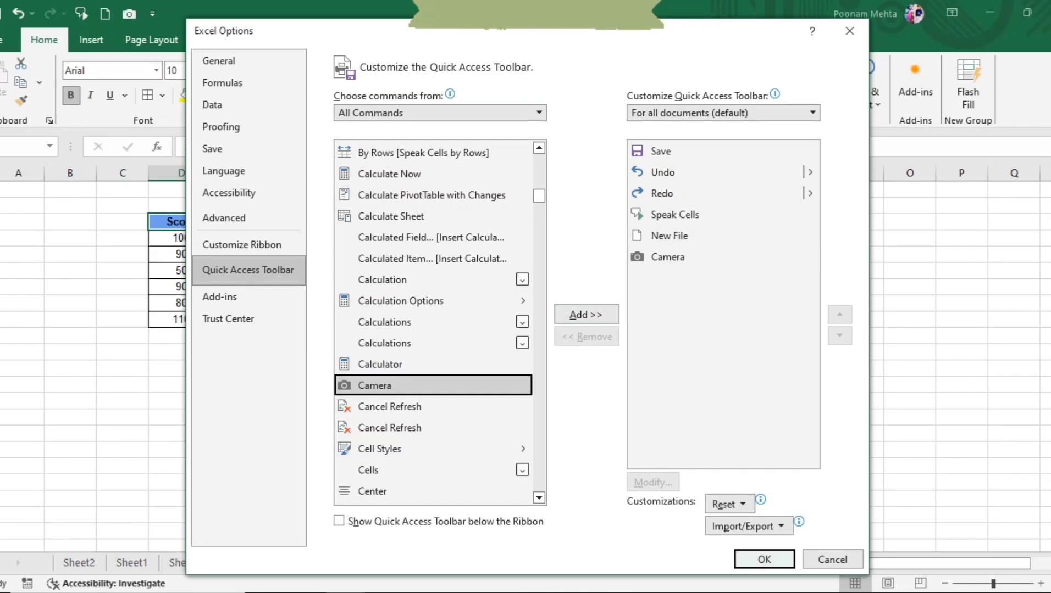
click(764, 560)
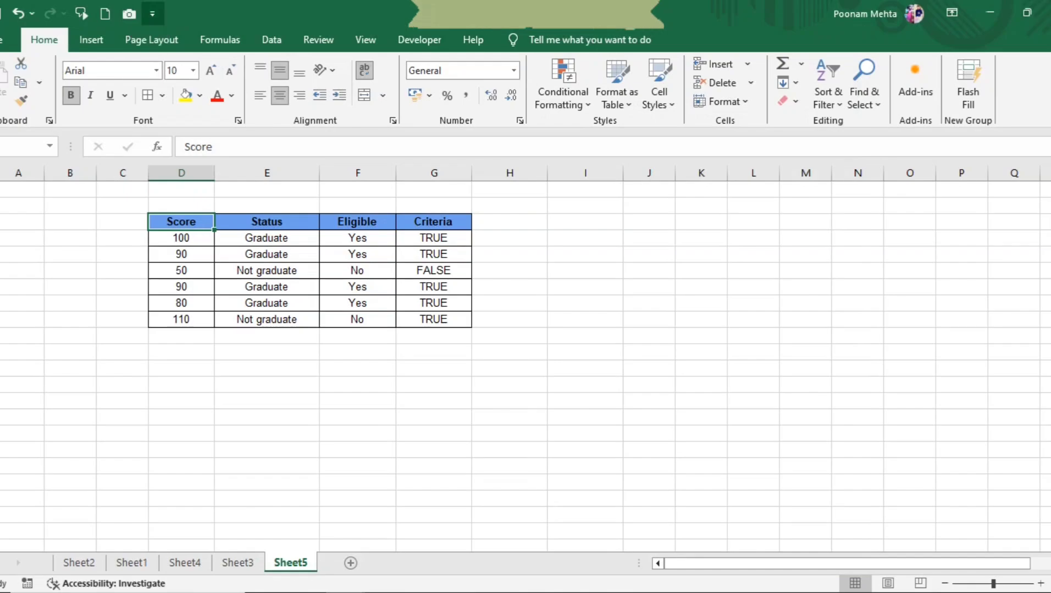
Step: Reopen the Quick Access Toolbar customization from the toolbar itself, view the available command categories, and close it without changes
click(152, 14)
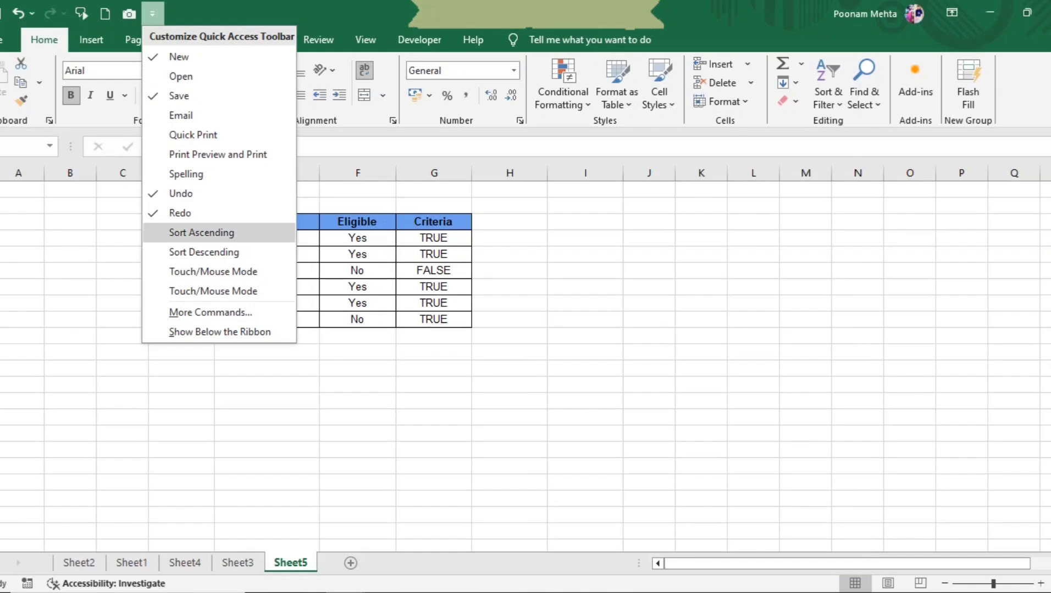
click(210, 312)
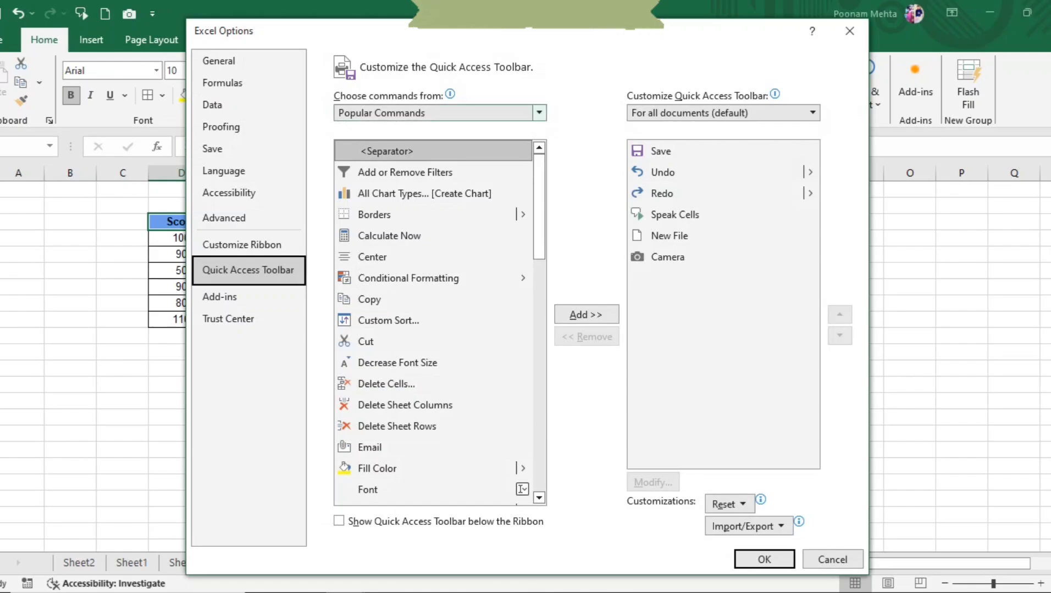
click(539, 113)
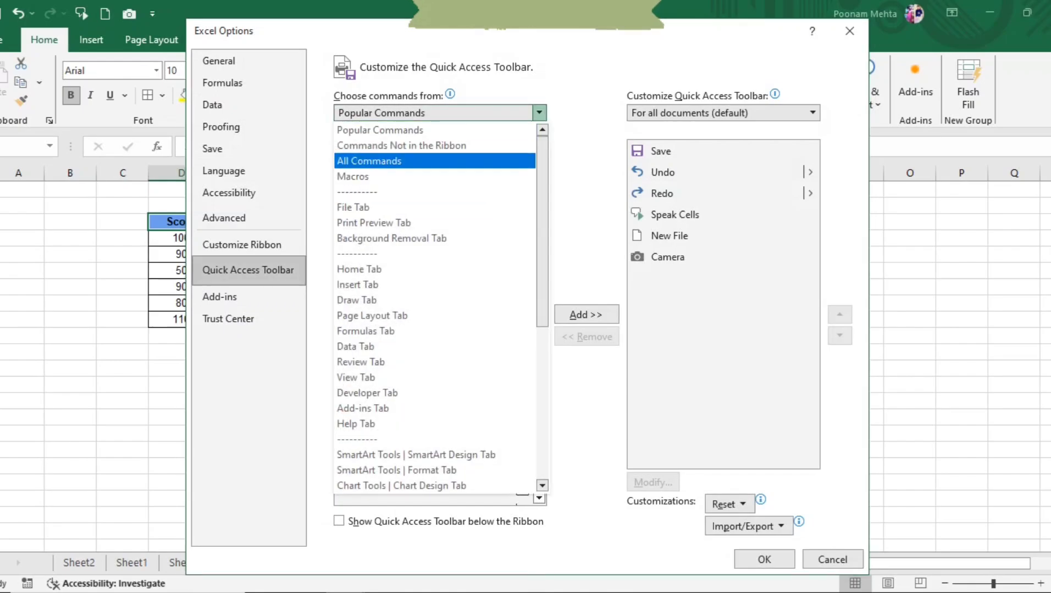
click(385, 161)
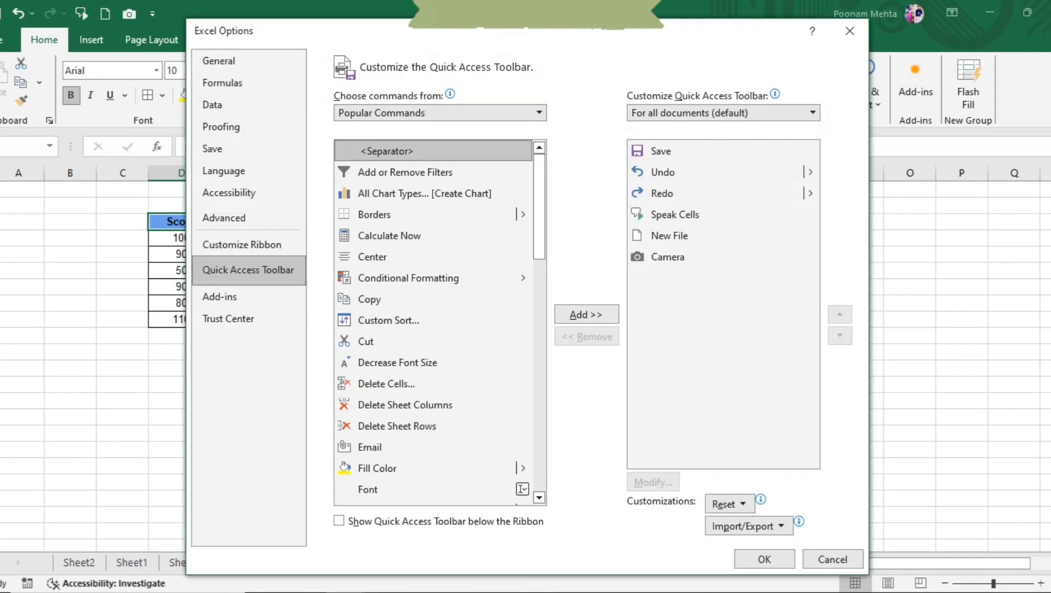
click(849, 31)
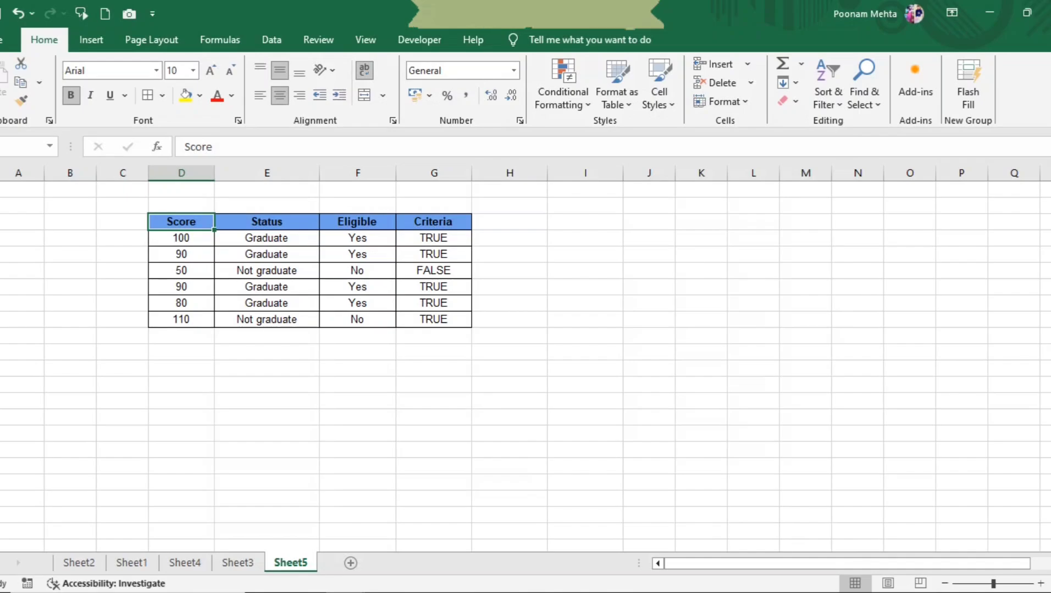
Step: Capture D3:G9 with the Camera tool, place the linked picture beside the table over columns K to P, and undo the placement
key(shift+Right)
key(shift+Right)
key(shift+Right)
key(shift+Down)
key(shift+Down)
key(shift+Down)
key(shift+Down)
key(shift+Down)
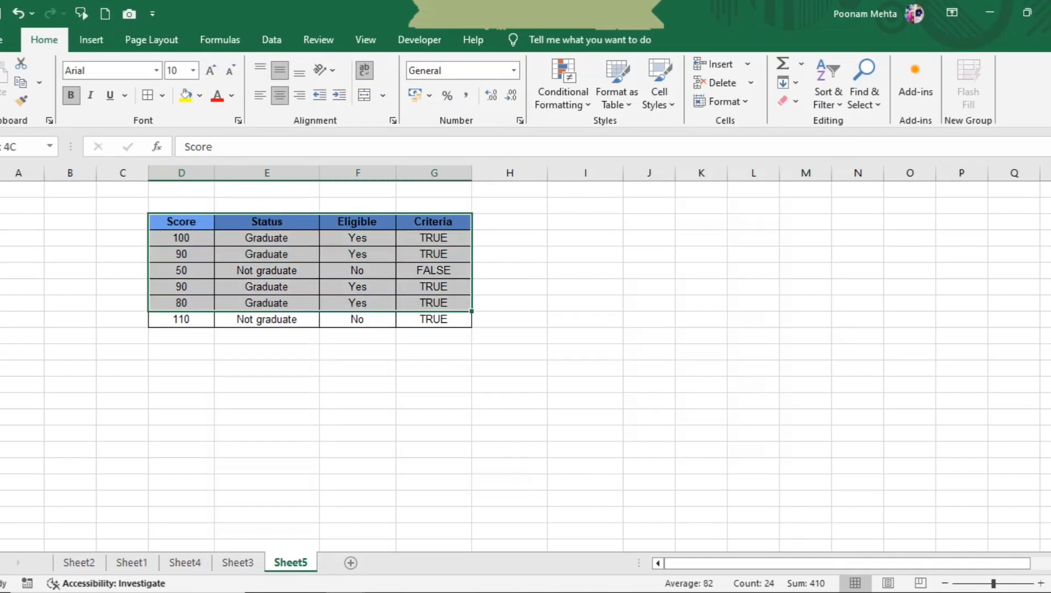
key(shift+Down)
click(129, 14)
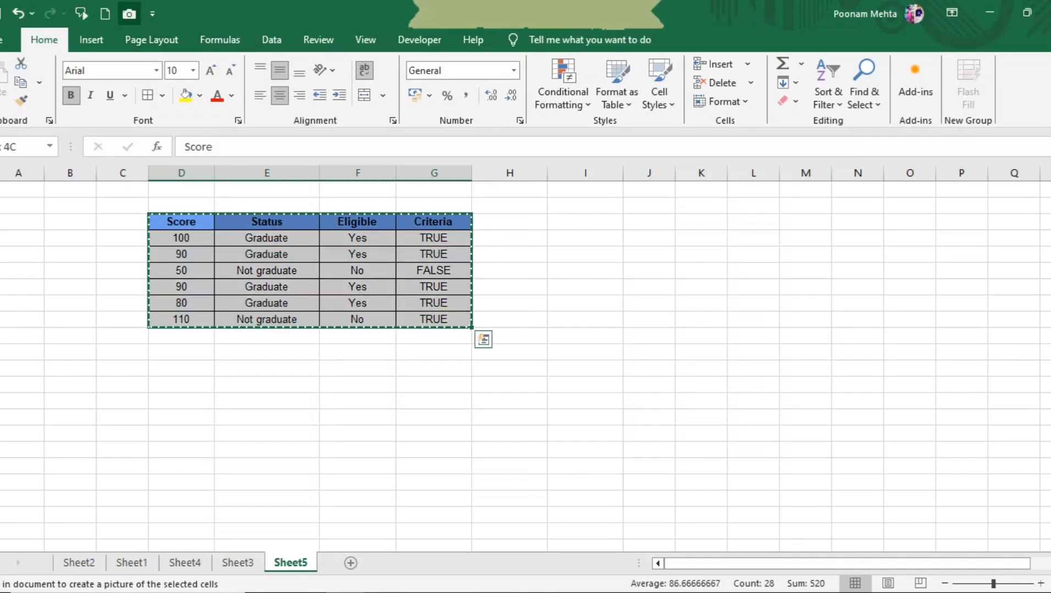
click(585, 238)
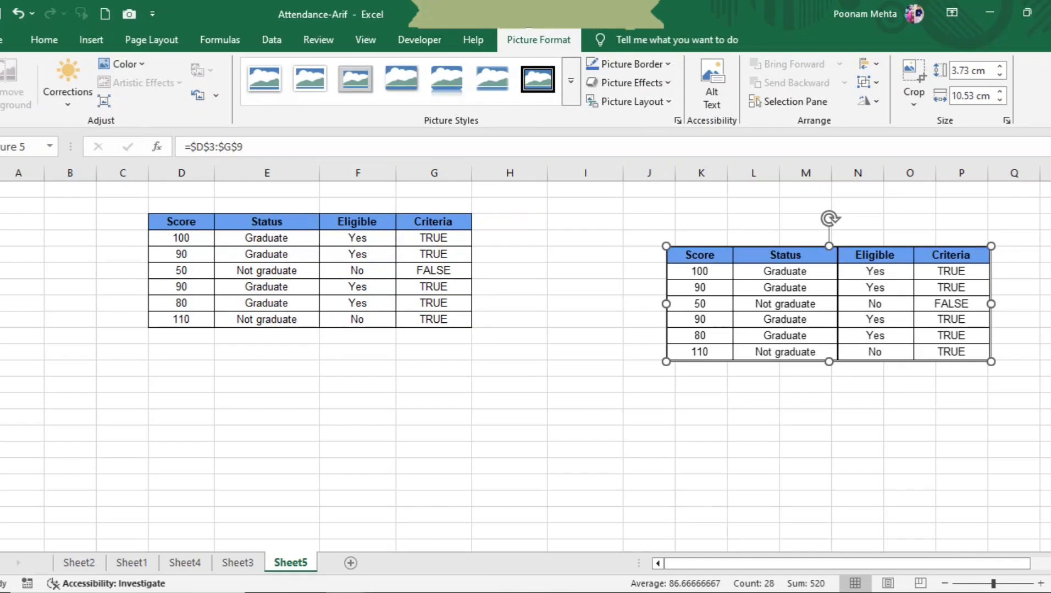
key(ctrl+z)
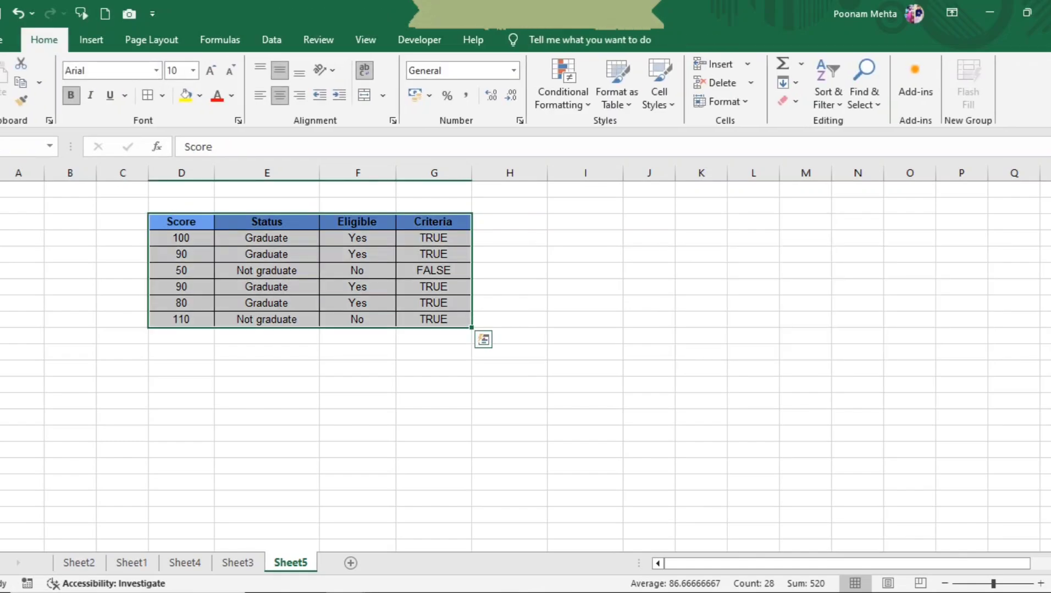
click(267, 368)
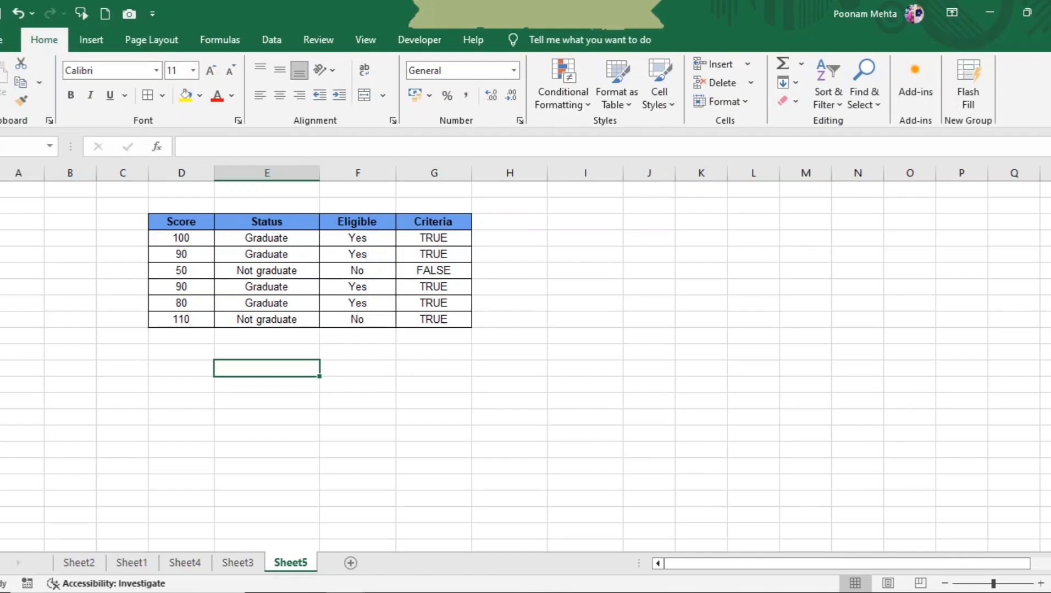
drag(181, 221, 1047, 435)
click(480, 270)
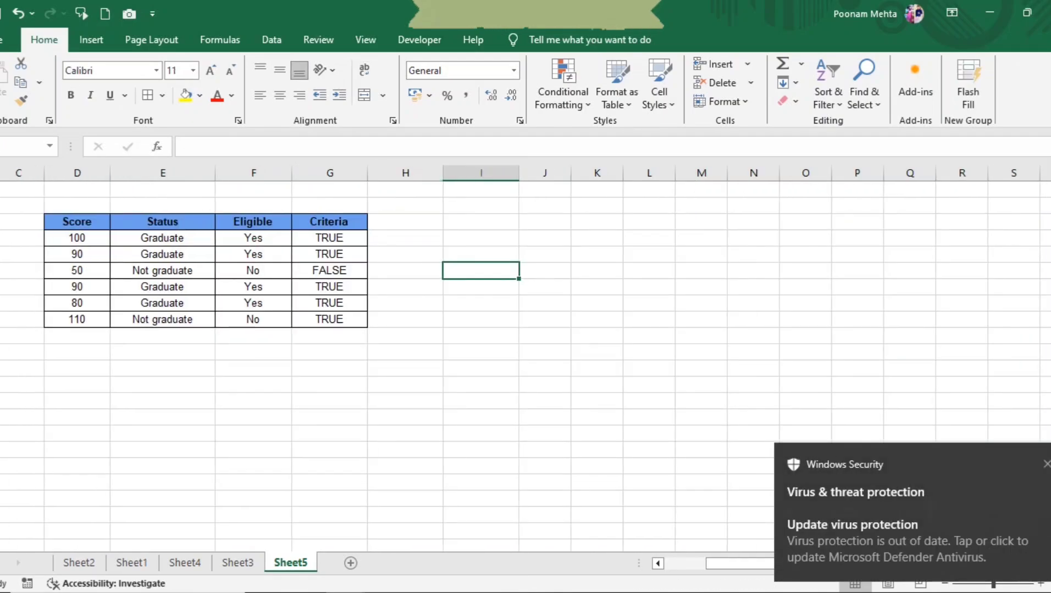
scroll(750, 184, left, 2)
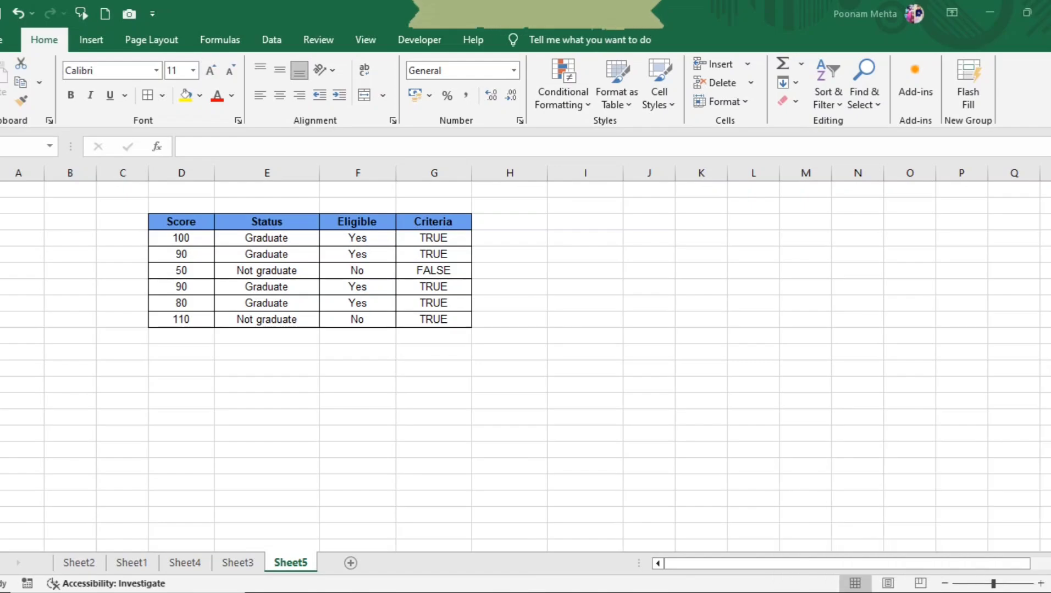
click(586, 271)
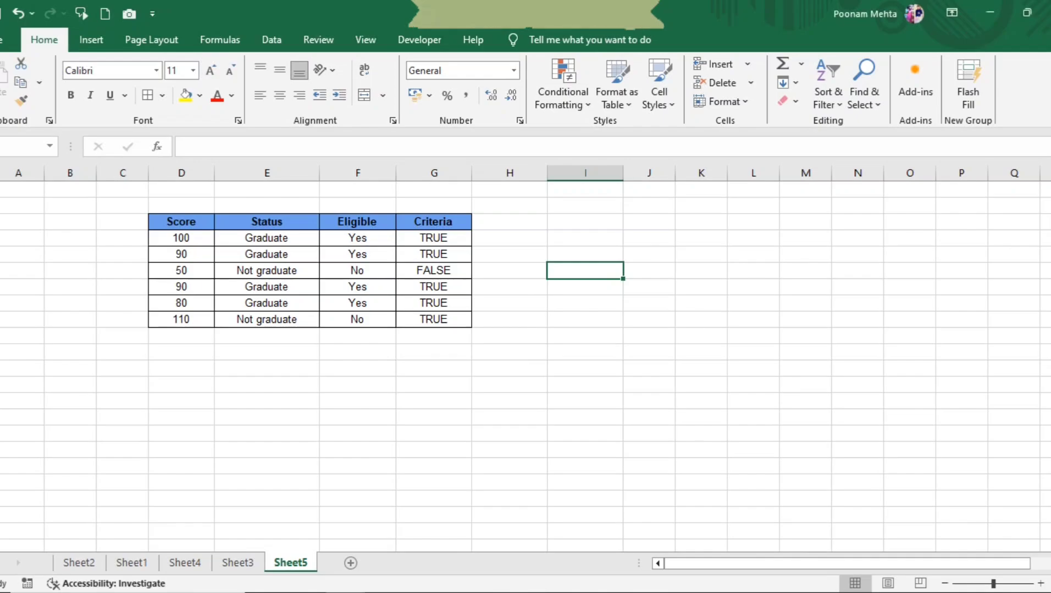